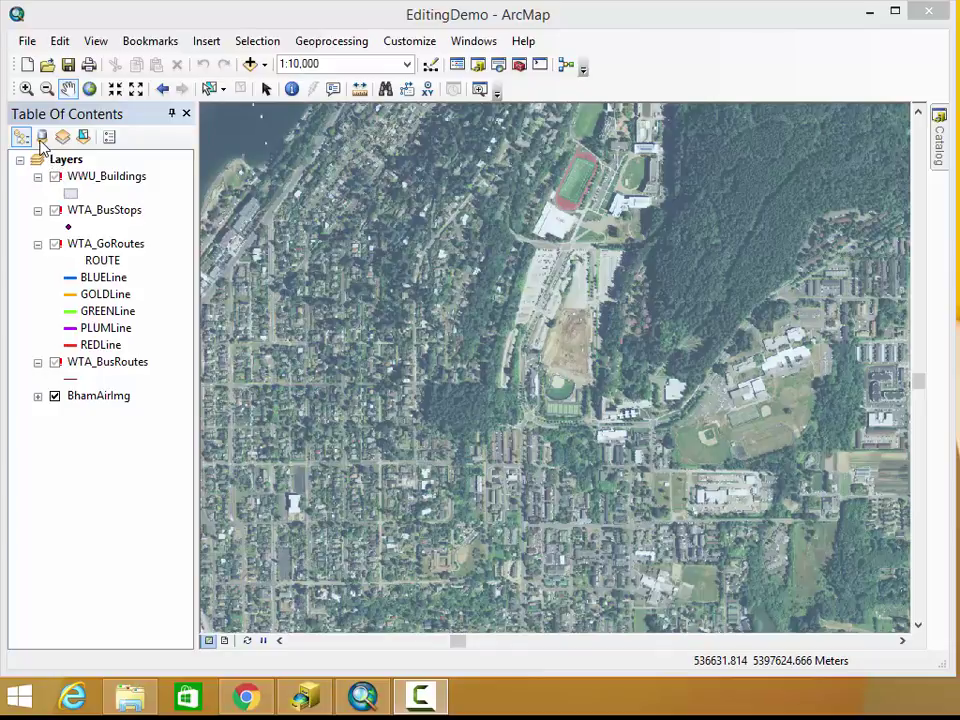
Step: Switch the Table of Contents to List By Source, showing BhamAirImg under 2013_WhatcomCounty_NAIP_Mosaic
{"action": "left_click", "coordinate": [41, 138]}
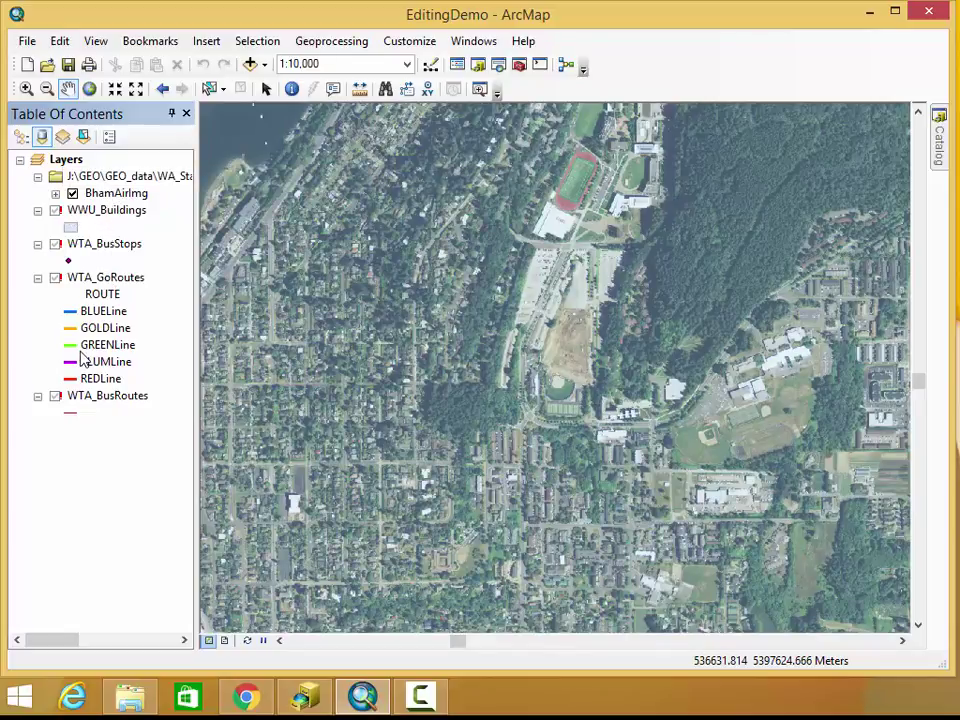
Step: Open the Catalog and expand the EditingDemo folder to show its shapefiles
{"action": "left_click", "coordinate": [940, 138]}
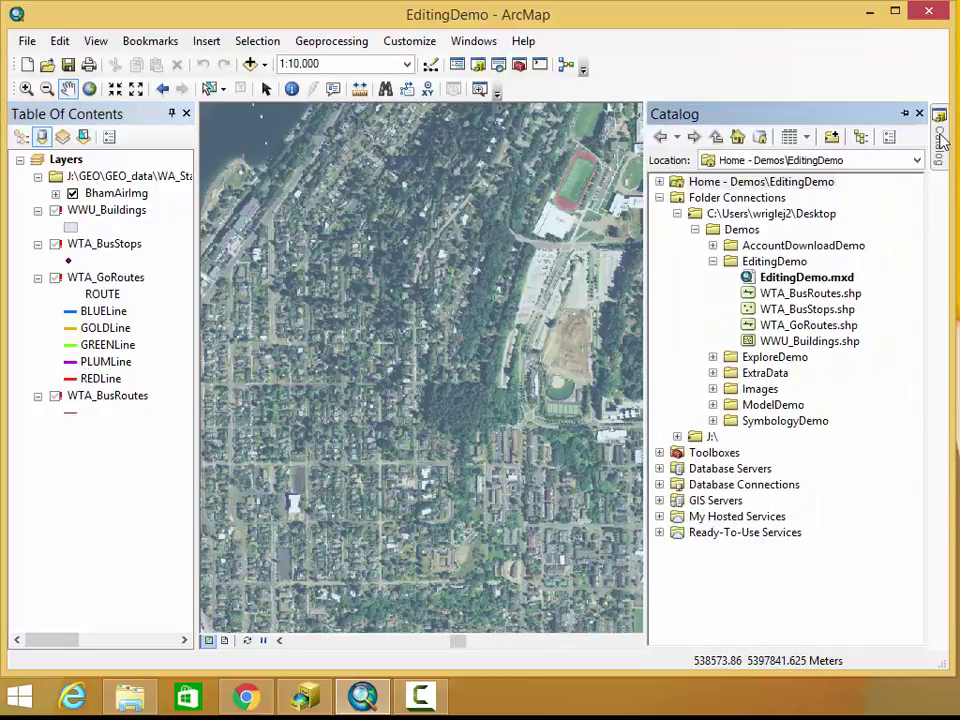
{"action": "left_click", "coordinate": [713, 261]}
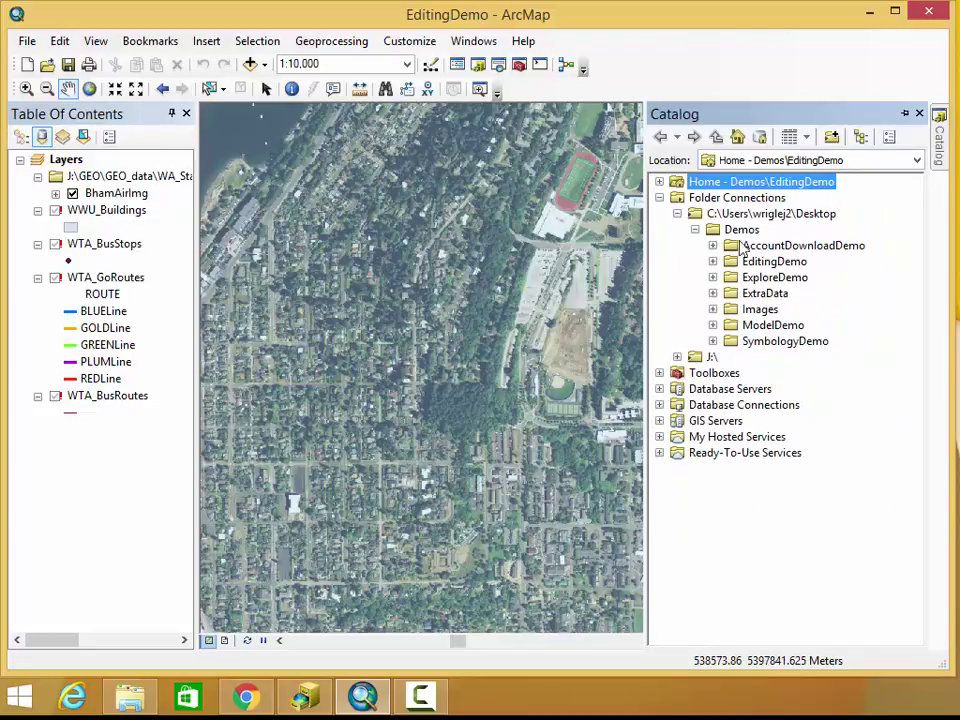
{"action": "left_click", "coordinate": [713, 261]}
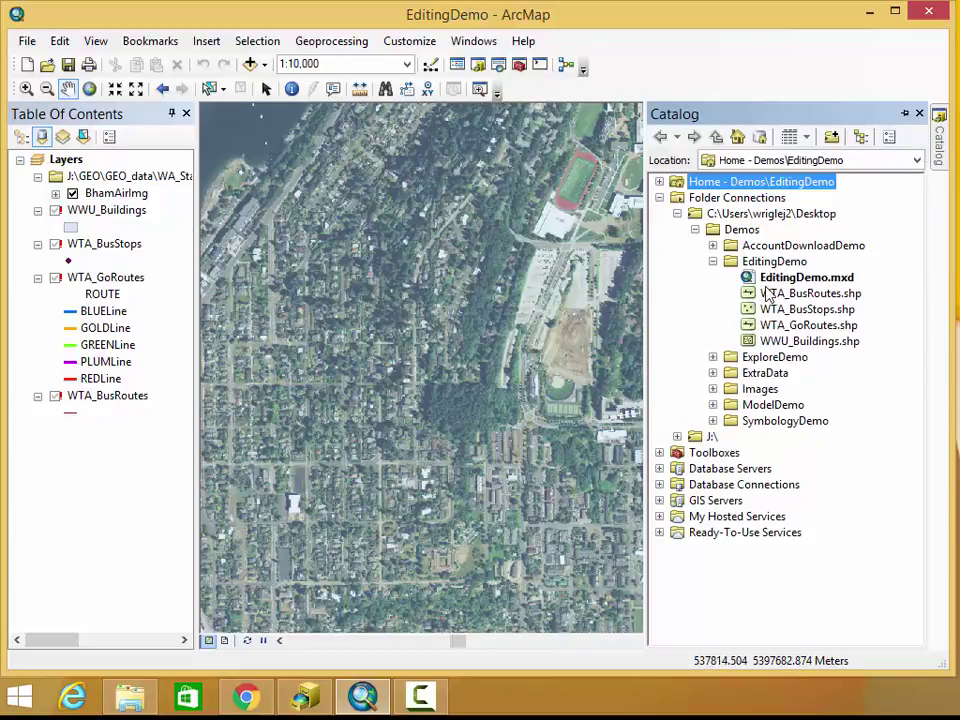
Step: Add a test copy of WTA_GoRoutes.shp to the map, dismiss the coordinate warning, then remove it
{"action": "left_click_drag", "start_coordinate": [770, 325], "coordinate": [188, 271]}
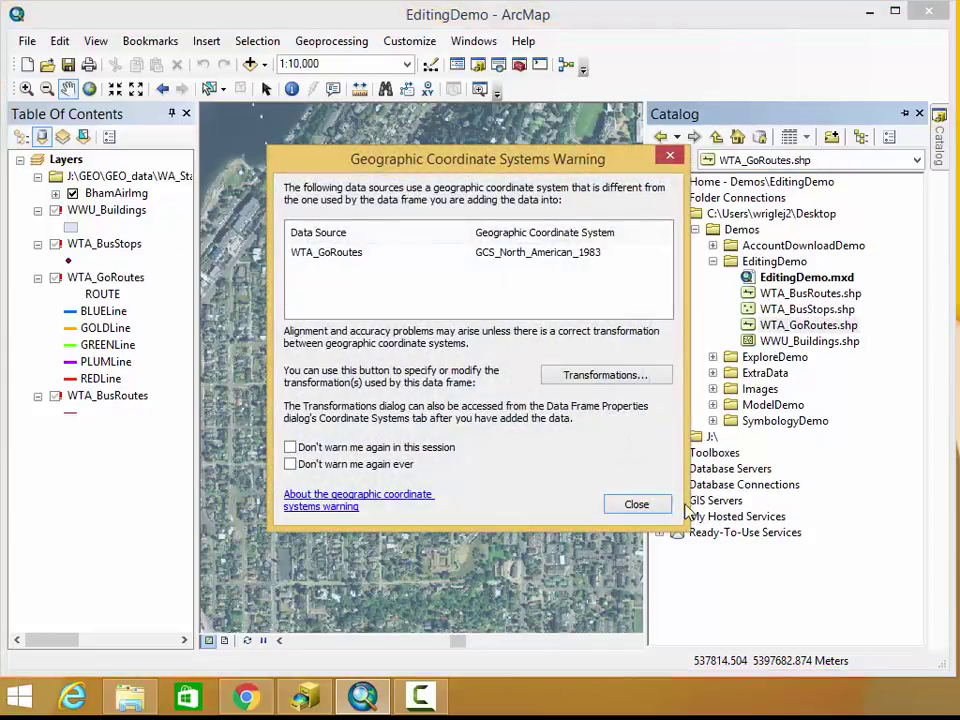
{"action": "left_click", "coordinate": [644, 501]}
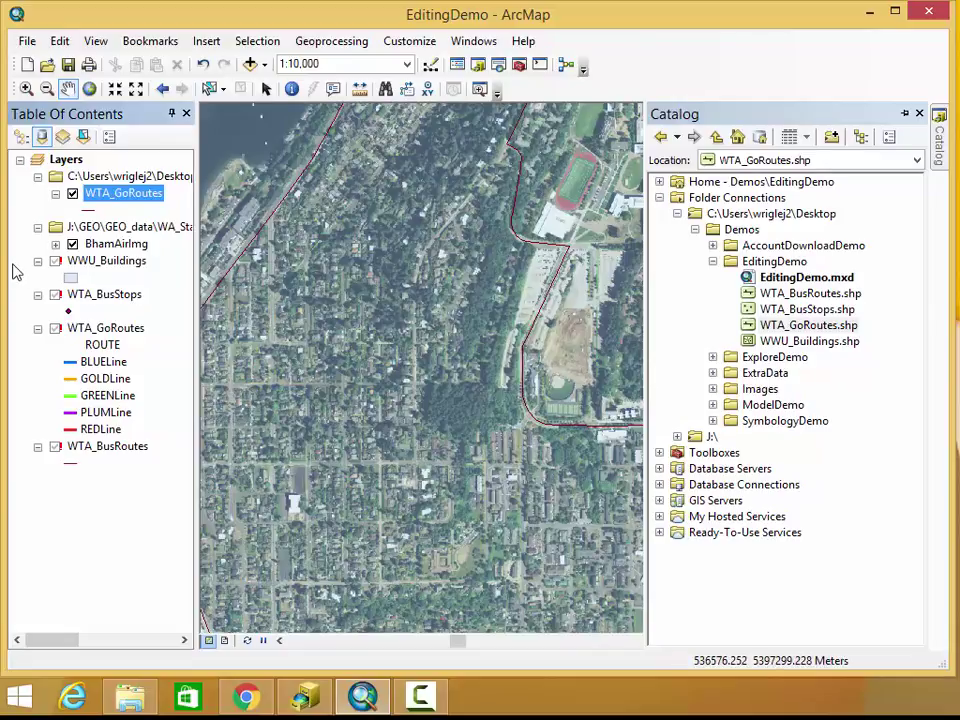
{"action": "right_click", "coordinate": [104, 197]}
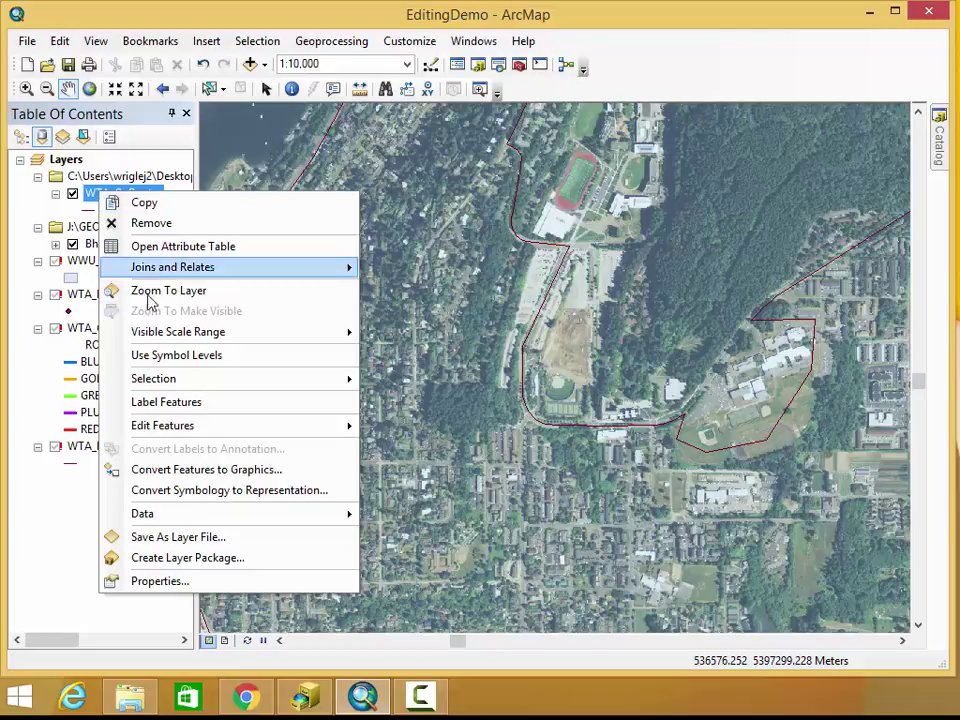
{"action": "left_click", "coordinate": [150, 222]}
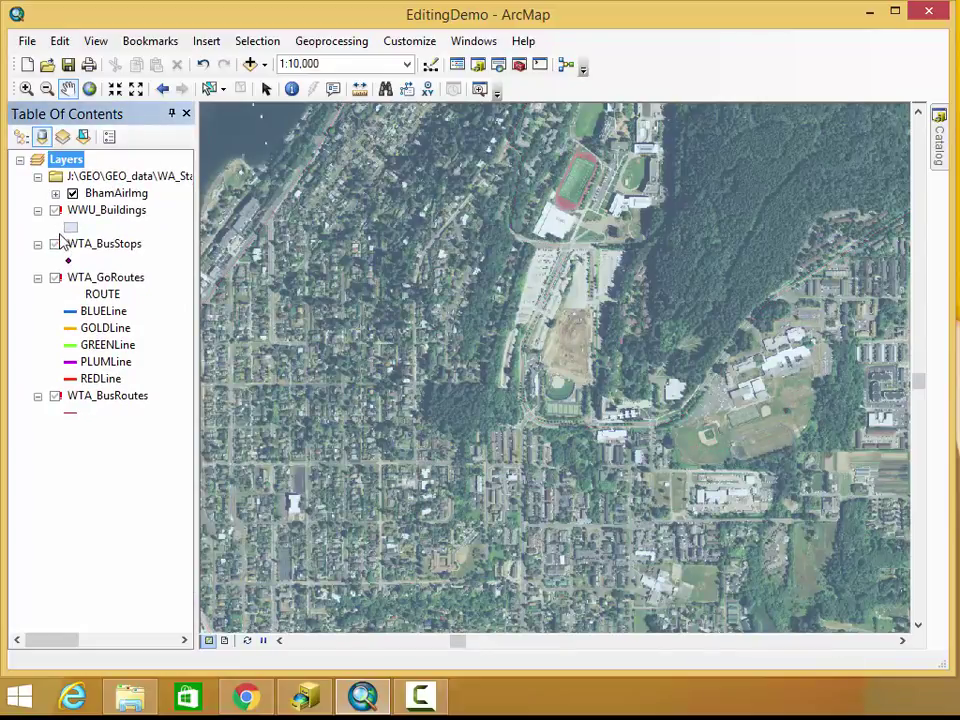
Step: Repoint the broken WTA_GoRoutes layer to Demos\EditingDemo\WTA_GoRoutes.shp through Set Data Source
{"action": "left_click", "coordinate": [58, 280]}
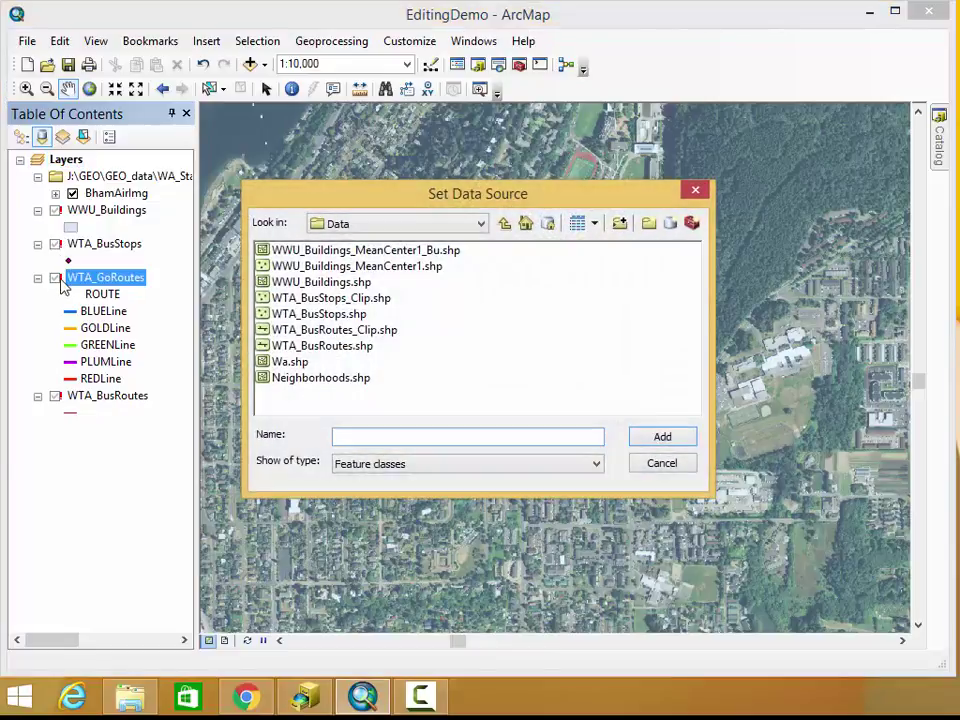
{"action": "left_click", "coordinate": [384, 226]}
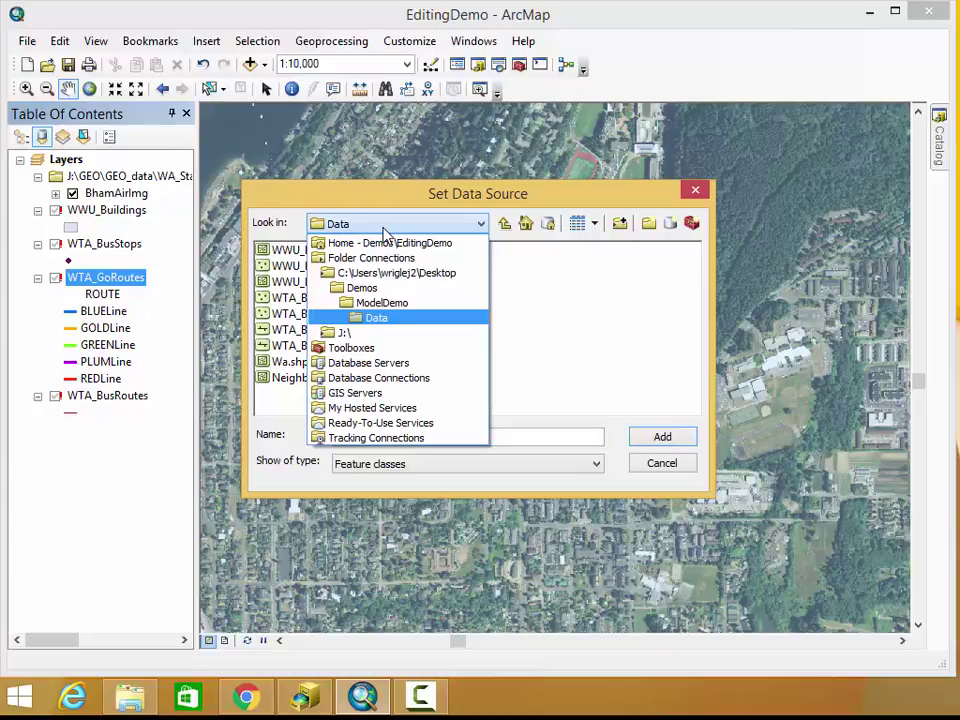
{"action": "left_click", "coordinate": [369, 291]}
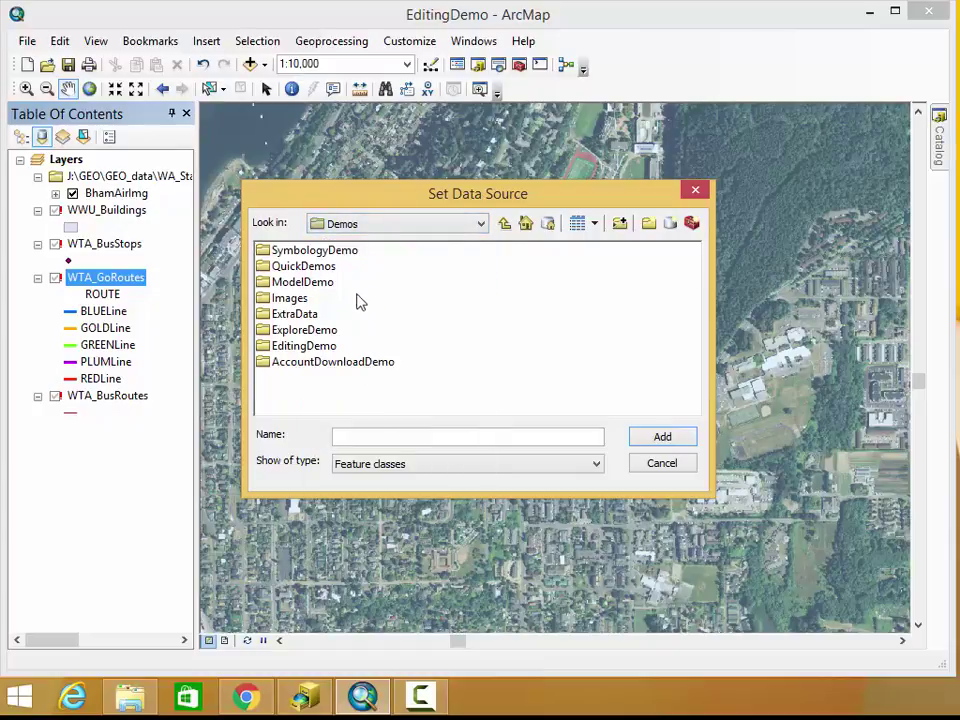
{"action": "double_click", "coordinate": [305, 346]}
{"action": "left_click", "coordinate": [345, 268]}
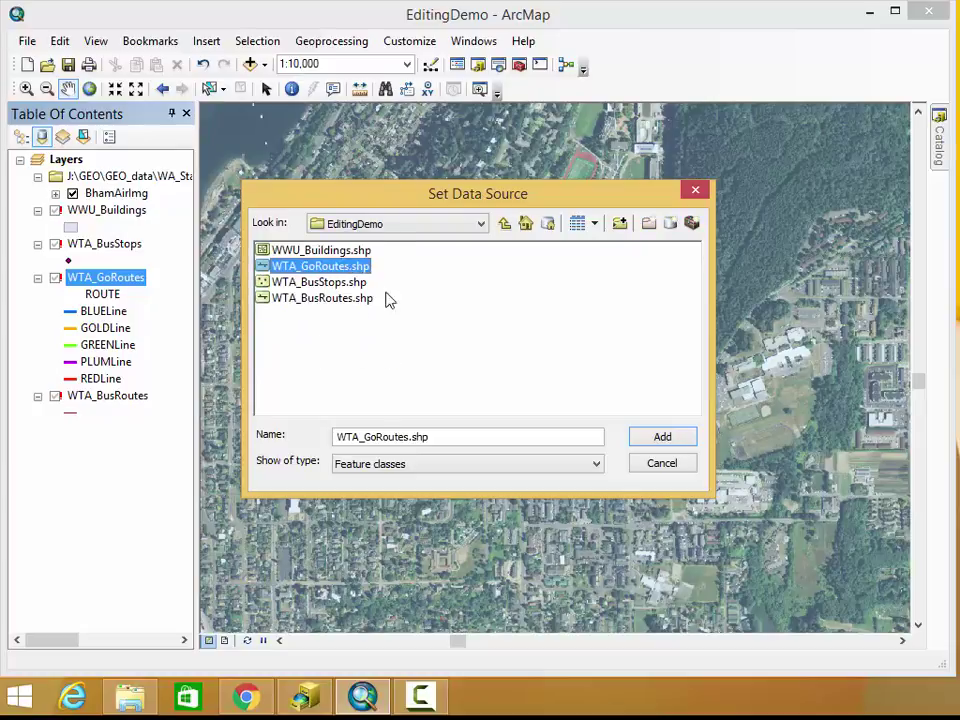
{"action": "left_click", "coordinate": [646, 438]}
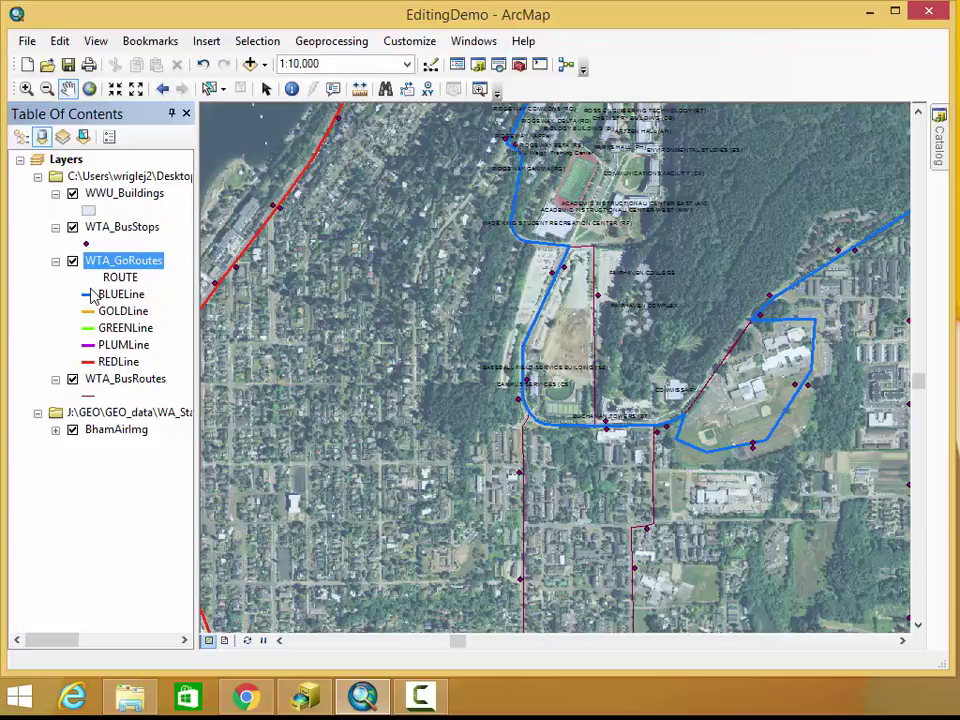
Step: Switch the Table of Contents back to List By Drawing Order and refocus the ArcMap window
{"action": "left_click", "coordinate": [21, 137]}
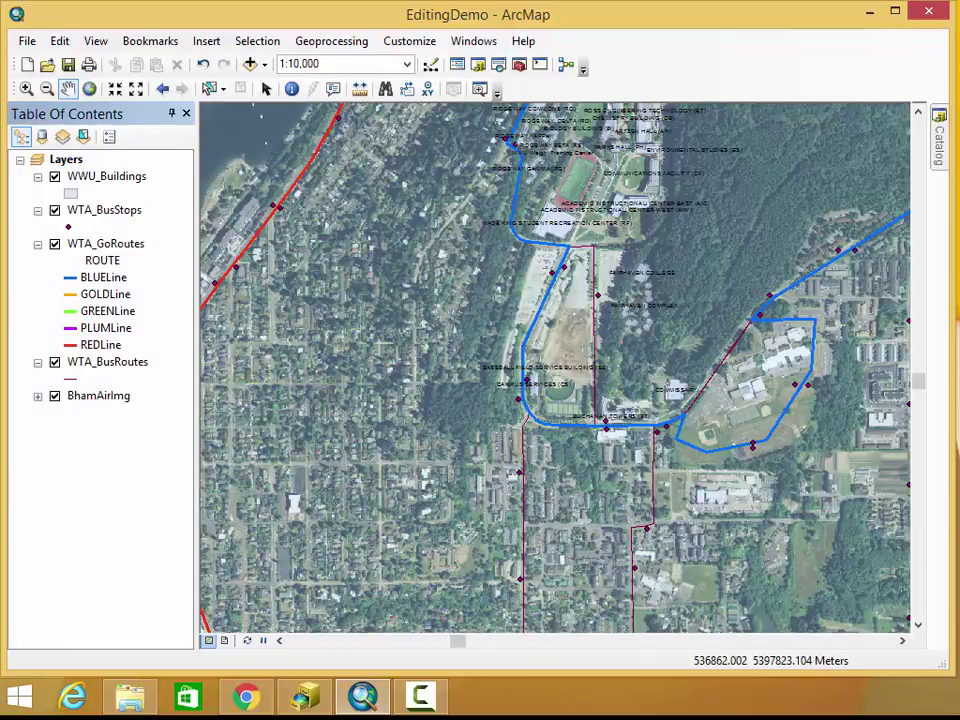
{"action": "key", "text": "F10"}
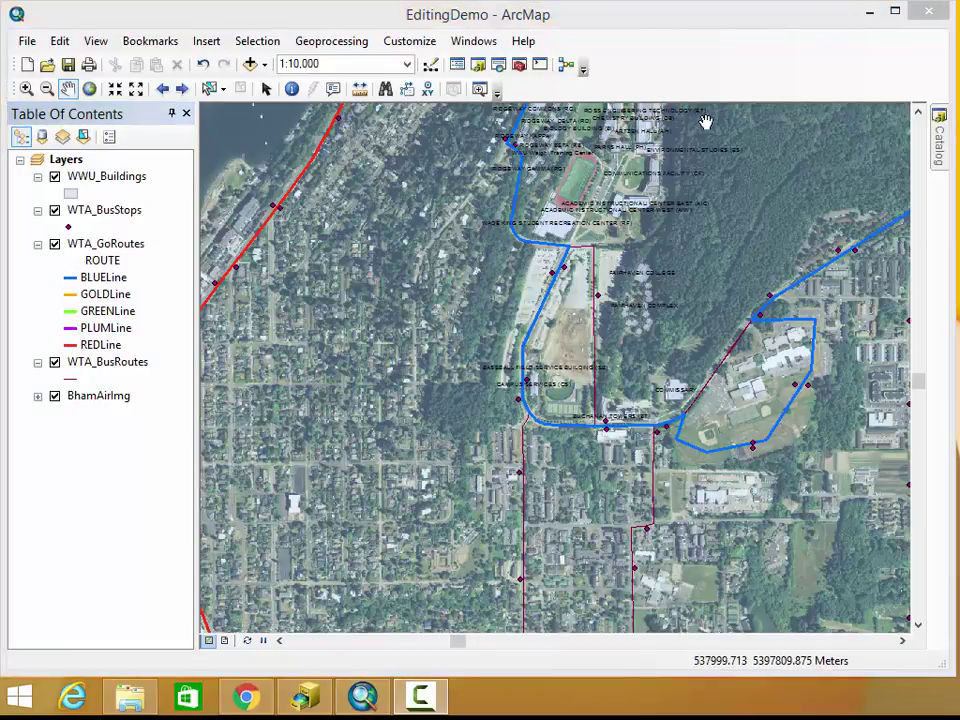
{"action": "left_click", "coordinate": [686, 31]}
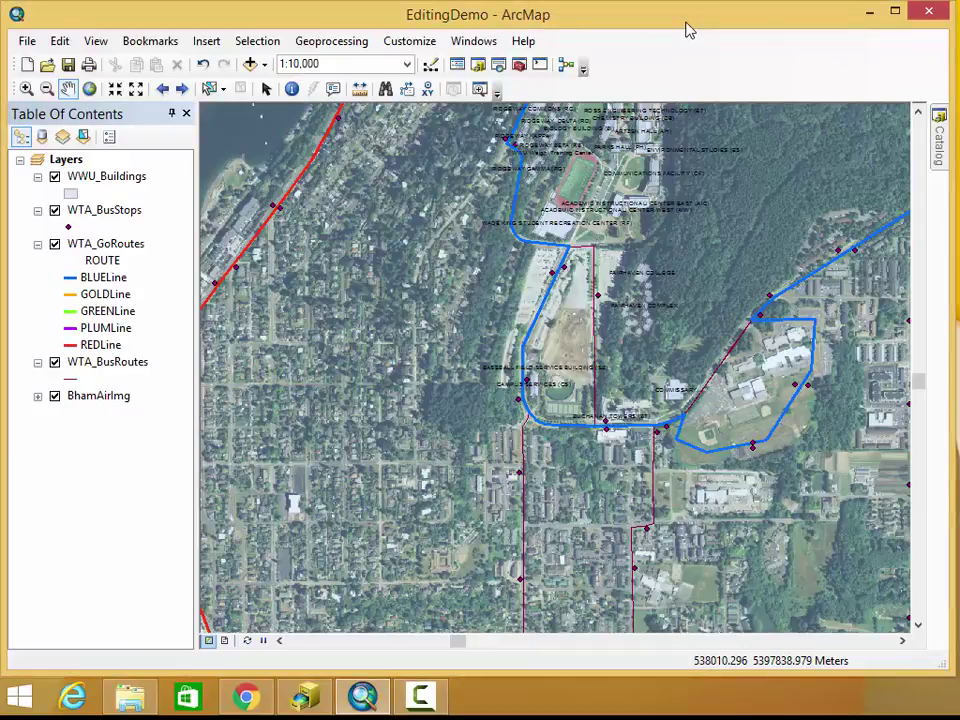
Step: Refresh the Demos folder in Catalog, then collapse Demos and the Desktop folder connection
{"action": "left_click", "coordinate": [941, 156]}
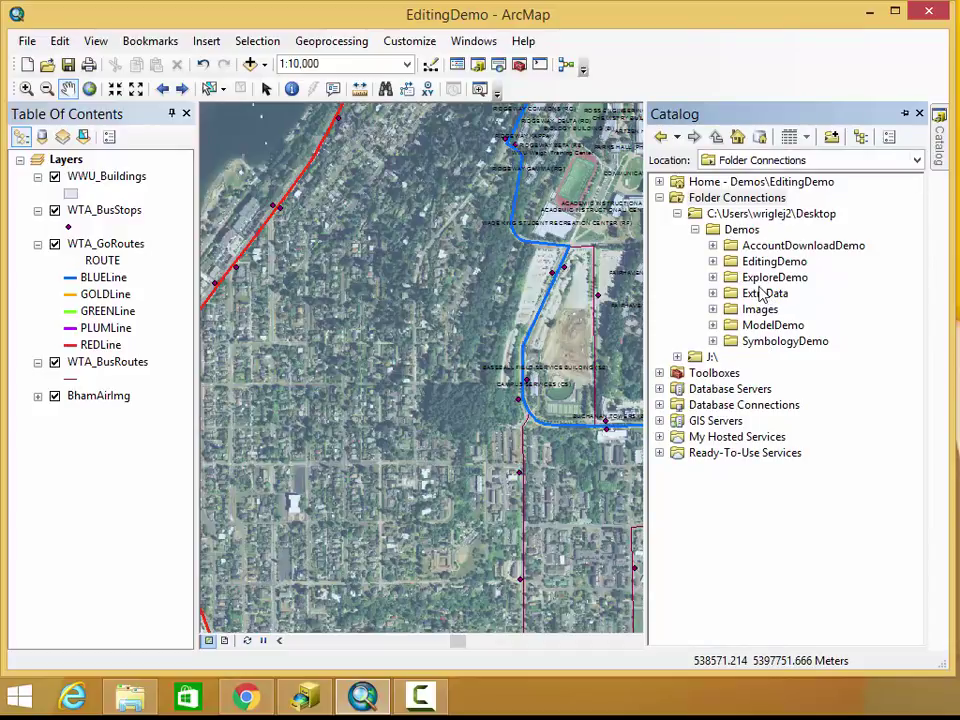
{"action": "left_click", "coordinate": [745, 231]}
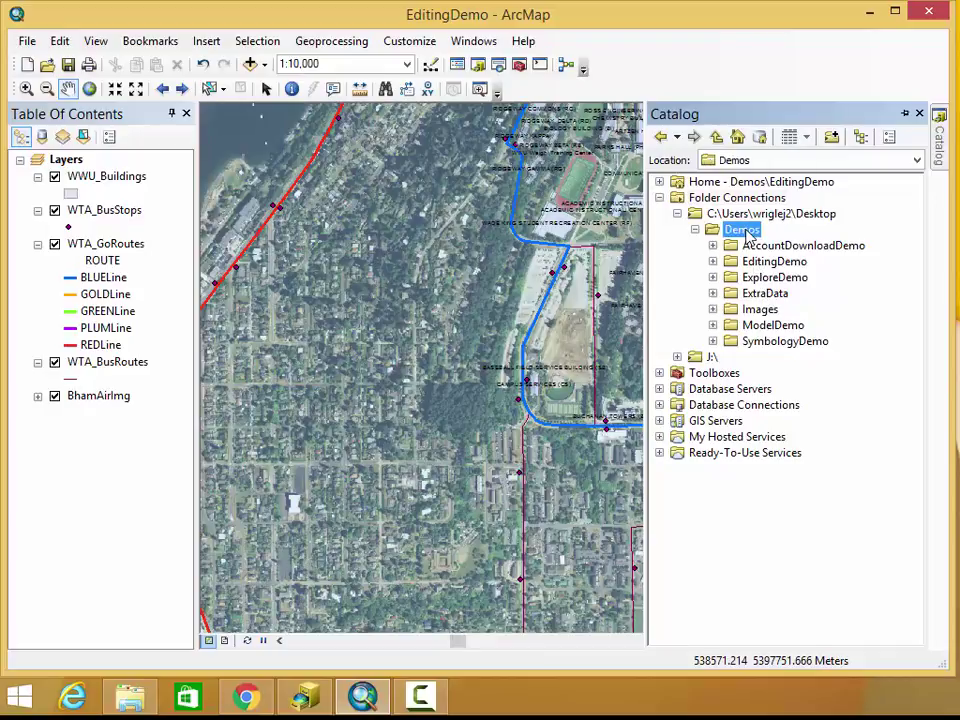
{"action": "right_click", "coordinate": [747, 233]}
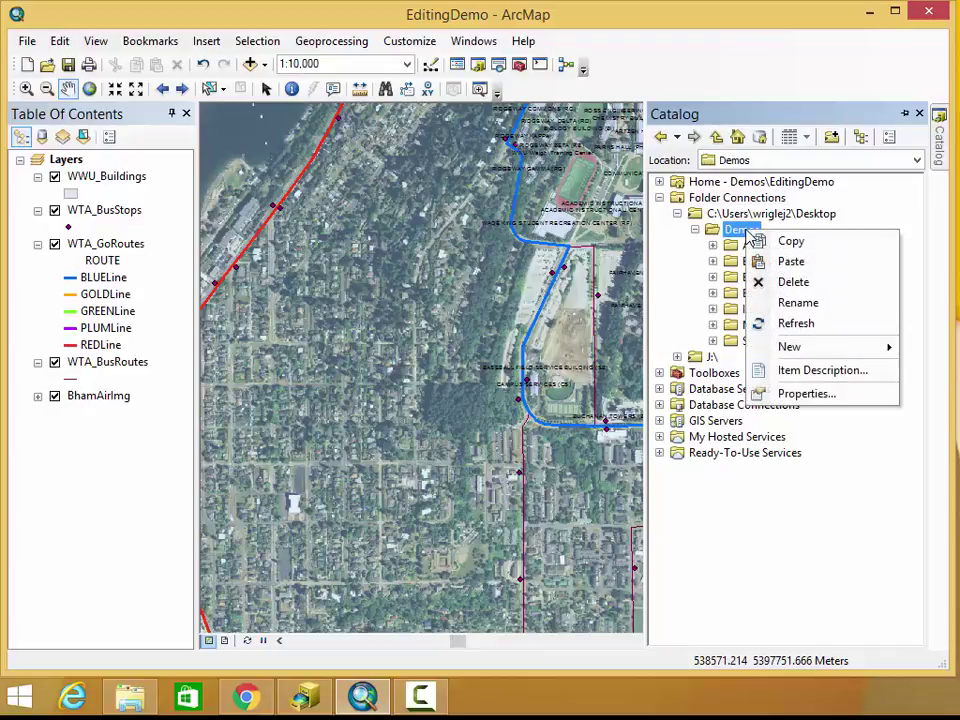
{"action": "left_click", "coordinate": [789, 324]}
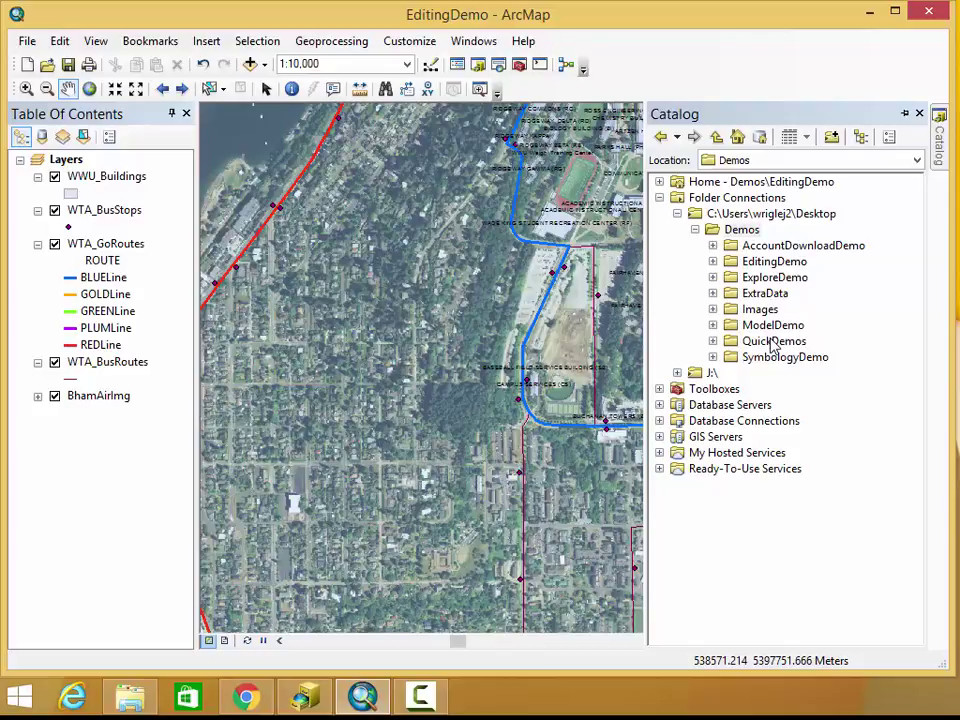
{"action": "left_click", "coordinate": [695, 230]}
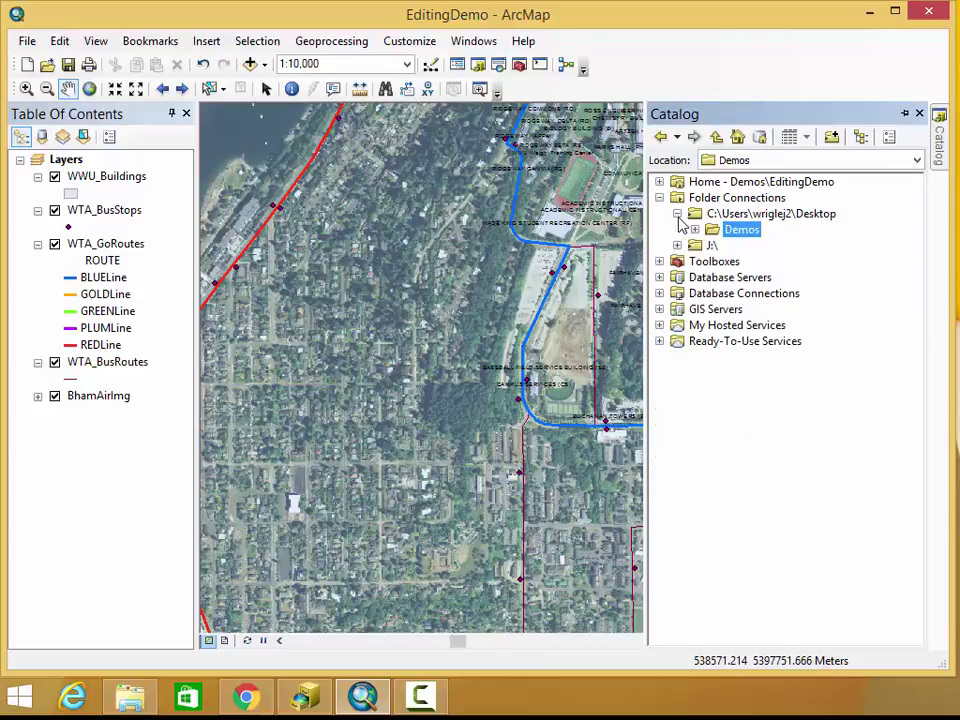
{"action": "left_click", "coordinate": [677, 214]}
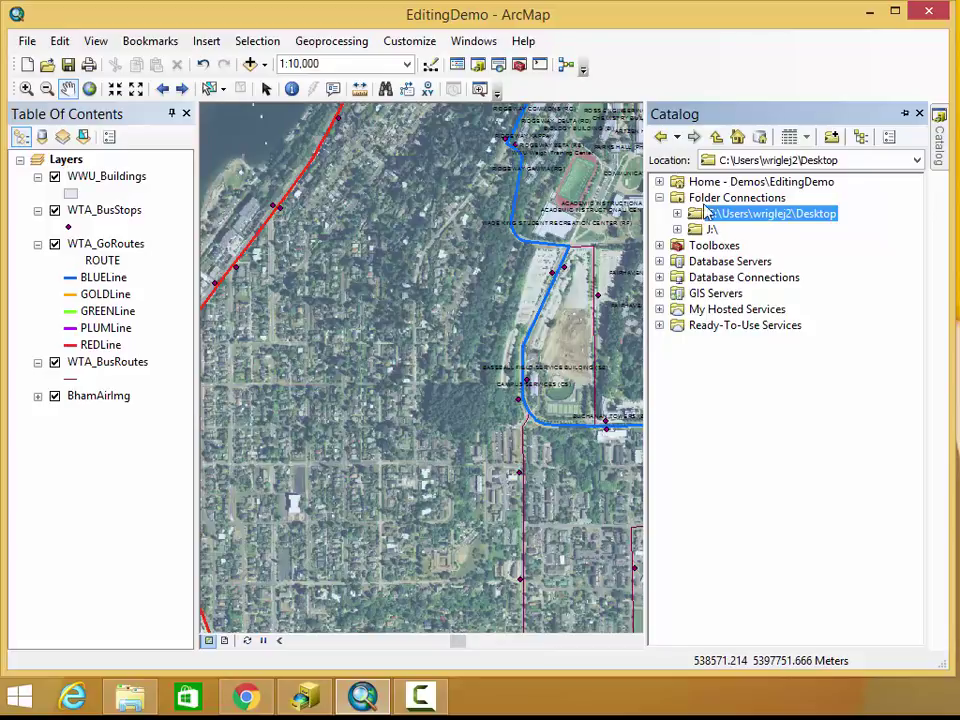
Step: Use Connect To Folder to add a Folder Connection to GIS_579 on the U: drive under This PC
{"action": "left_click", "coordinate": [709, 200]}
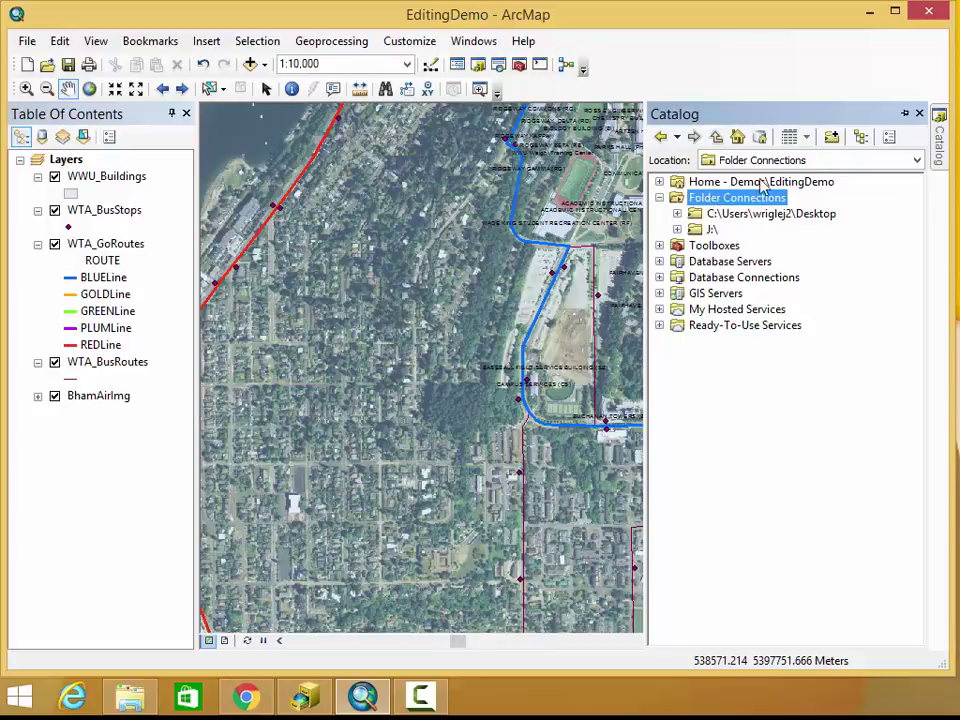
{"action": "left_click", "coordinate": [831, 137]}
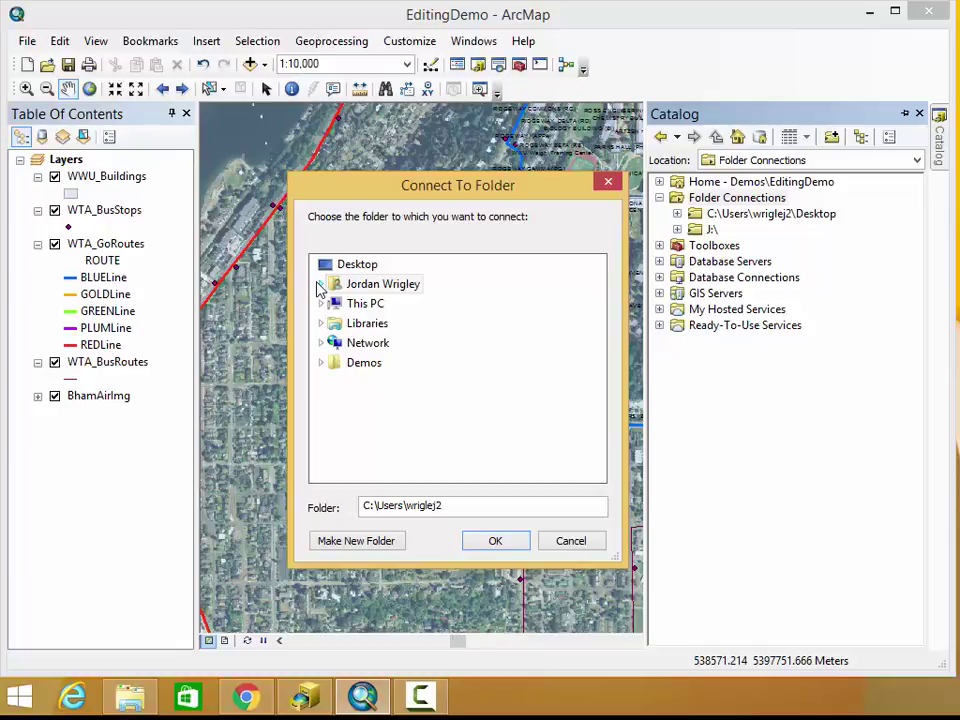
{"action": "left_click", "coordinate": [320, 288]}
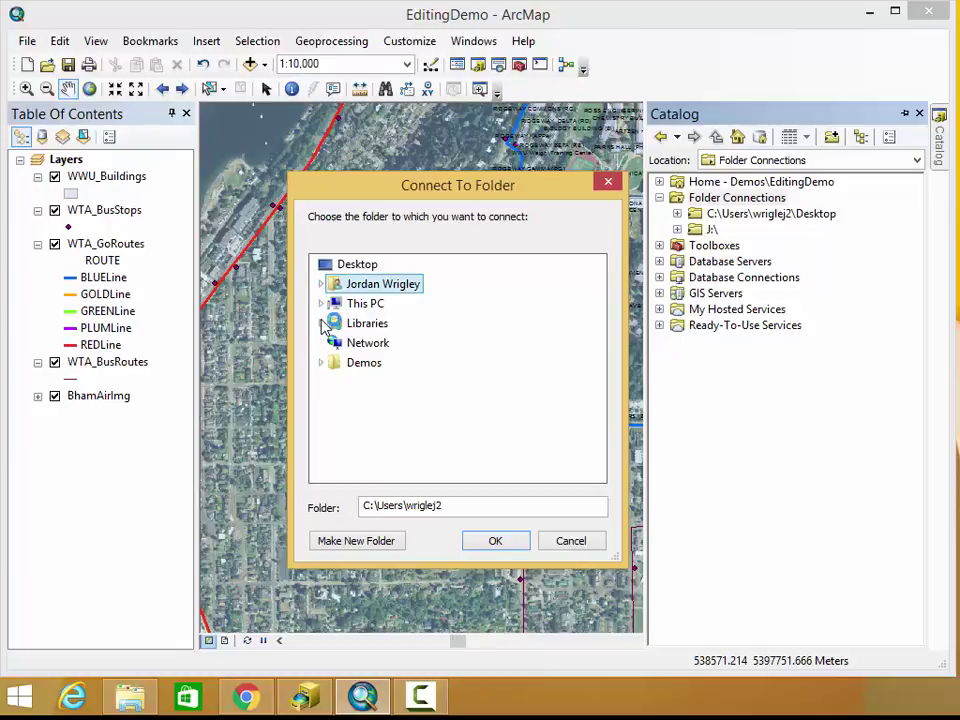
{"action": "left_click", "coordinate": [321, 304]}
{"action": "scroll", "coordinate": [433, 420], "scroll_direction": "down", "scroll_amount": 1}
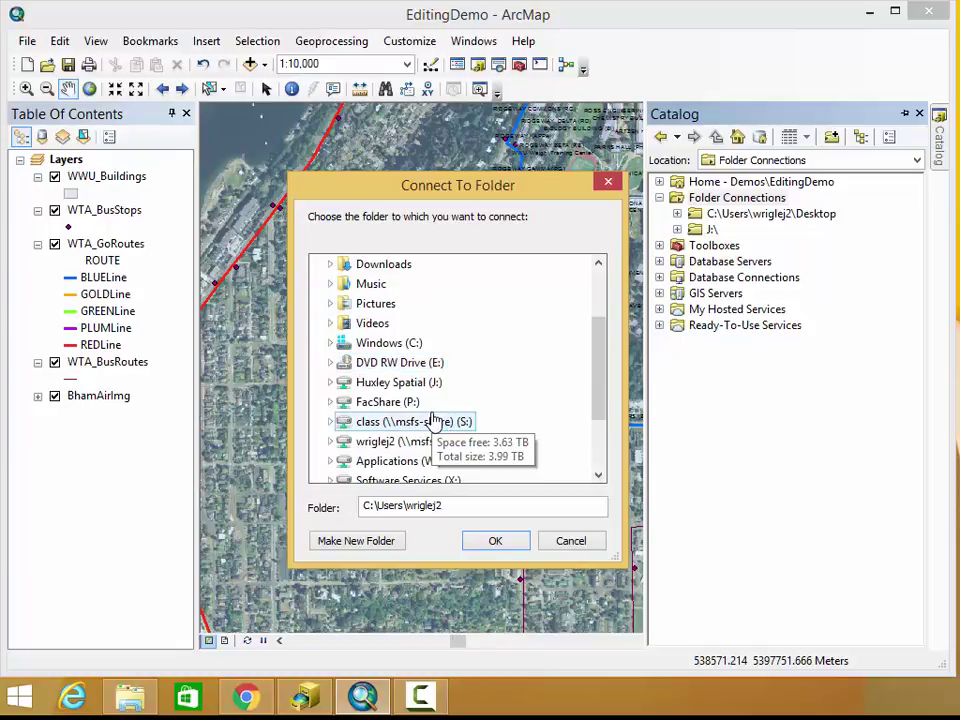
{"action": "scroll", "coordinate": [433, 420], "scroll_direction": "down", "scroll_amount": 1}
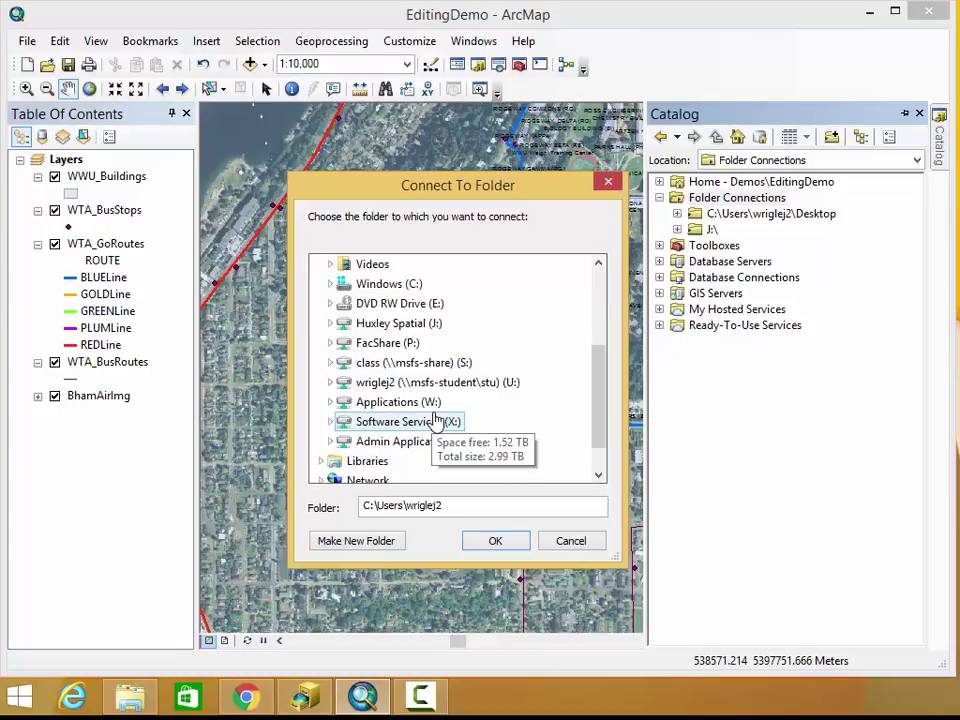
{"action": "double_click", "coordinate": [365, 386]}
{"action": "scroll", "coordinate": [505, 422], "scroll_direction": "down", "scroll_amount": 3}
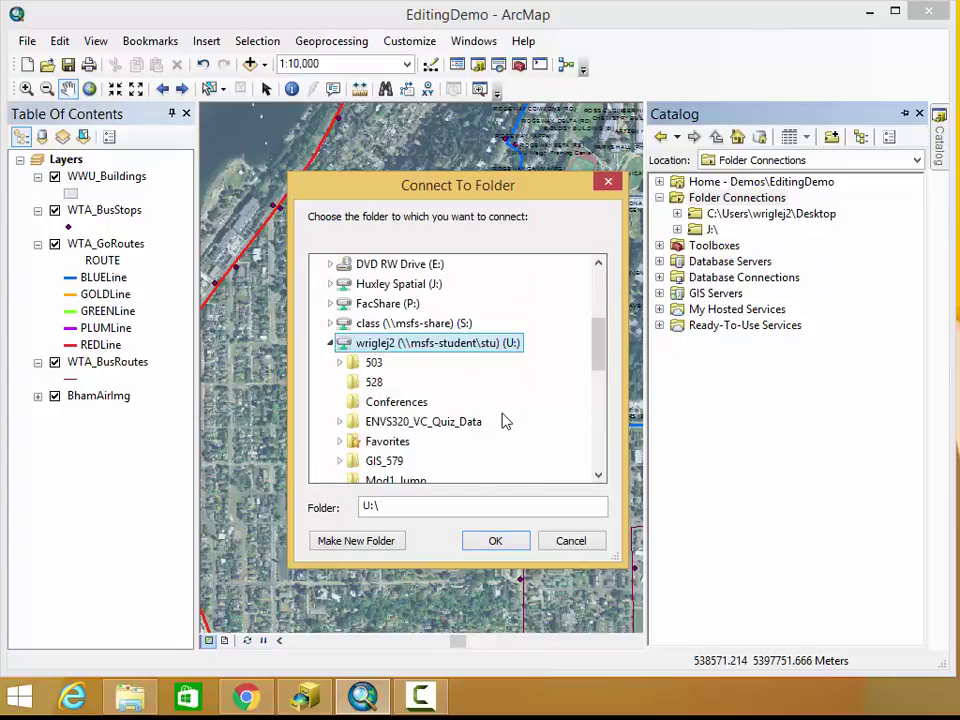
{"action": "double_click", "coordinate": [381, 402]}
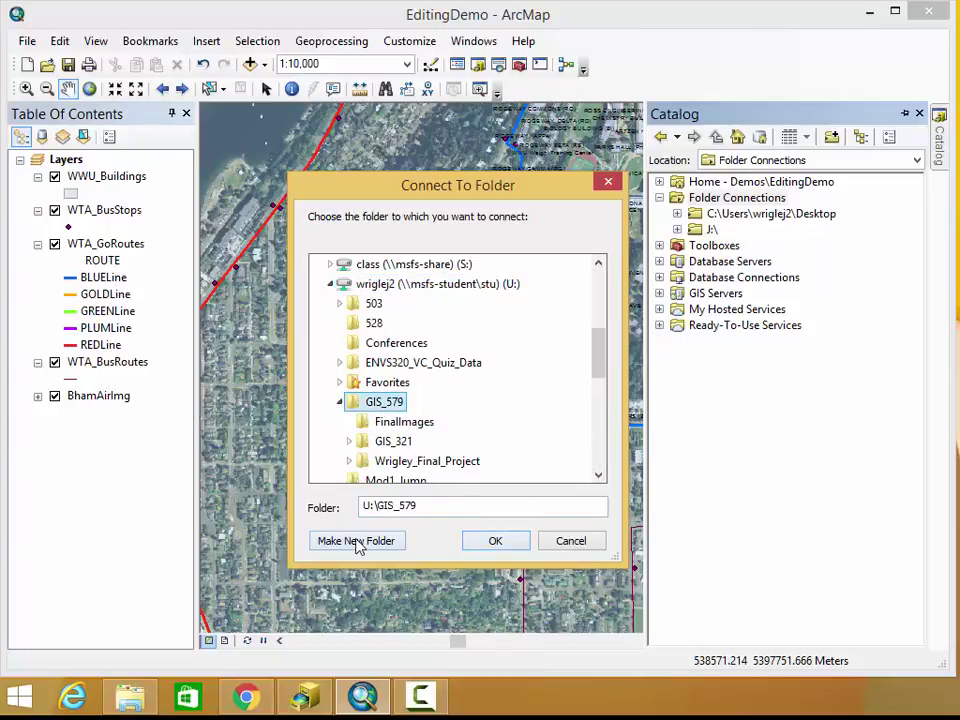
{"action": "left_click", "coordinate": [522, 548]}
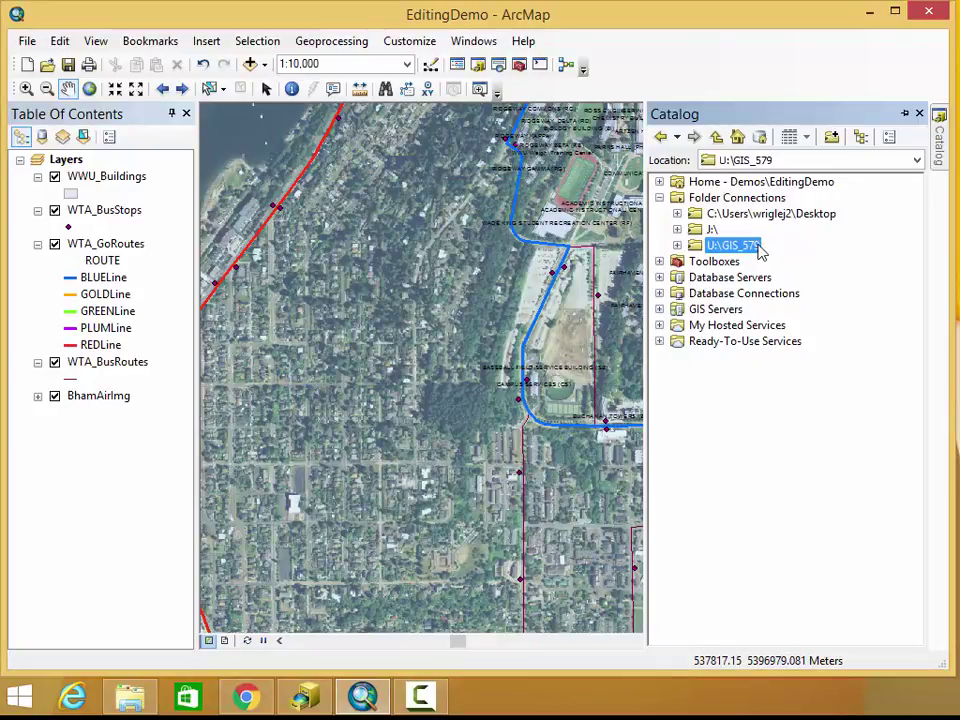
Step: Browse U:\GIS_579 > GIS_321 > final project folder, then collapse everything up to Folder Connections
{"action": "double_click", "coordinate": [712, 246]}
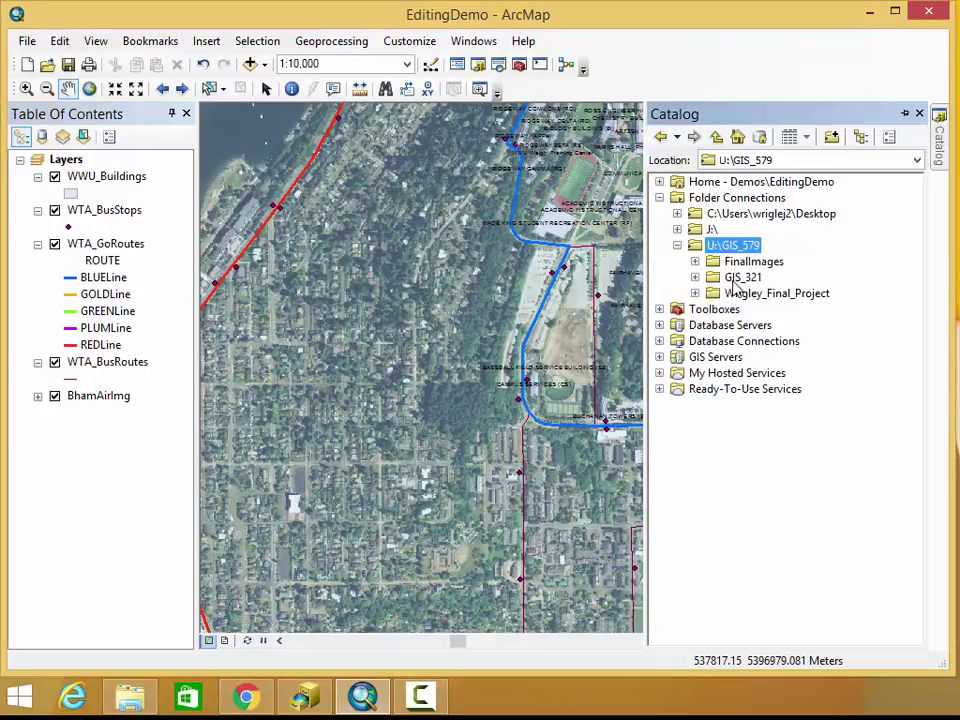
{"action": "double_click", "coordinate": [740, 277]}
{"action": "left_click", "coordinate": [800, 309]}
{"action": "double_click", "coordinate": [800, 309]}
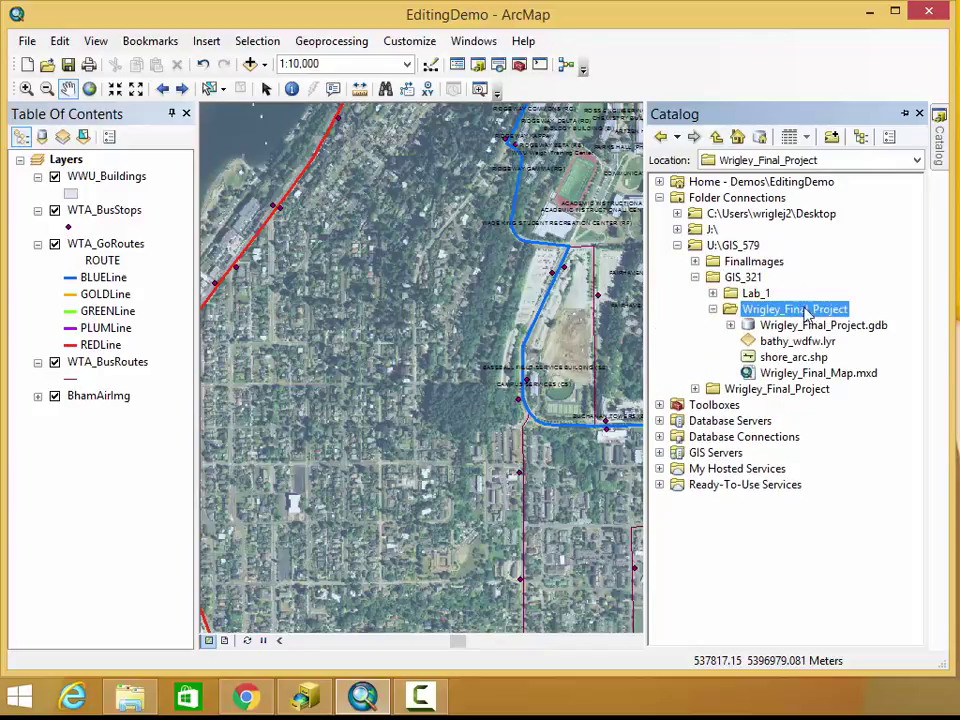
{"action": "left_click", "coordinate": [695, 277]}
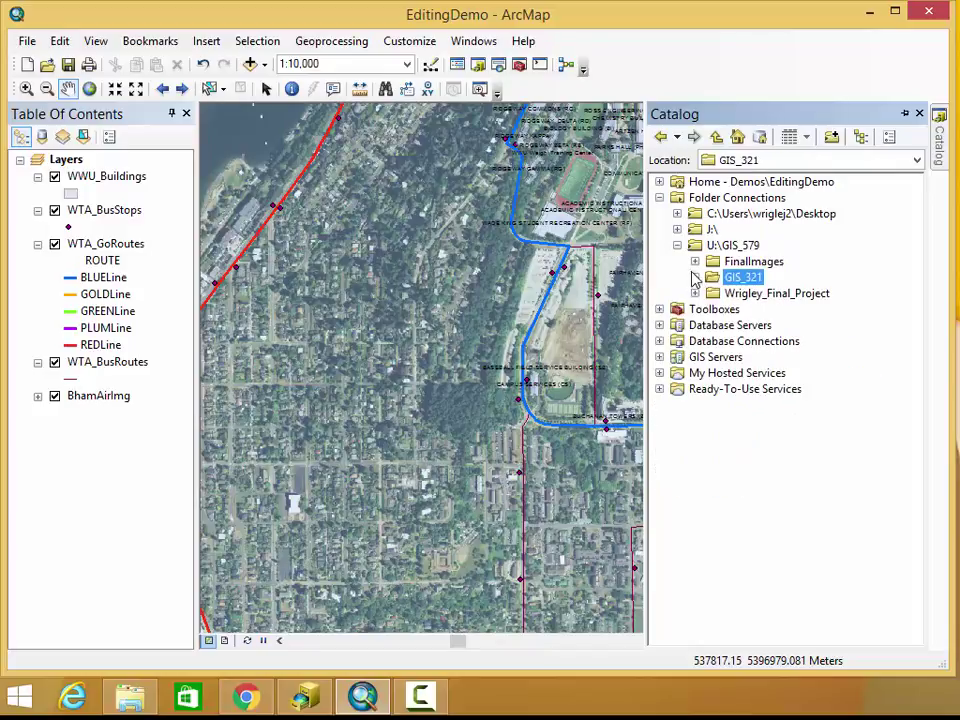
{"action": "left_click", "coordinate": [677, 245]}
{"action": "double_click", "coordinate": [676, 200]}
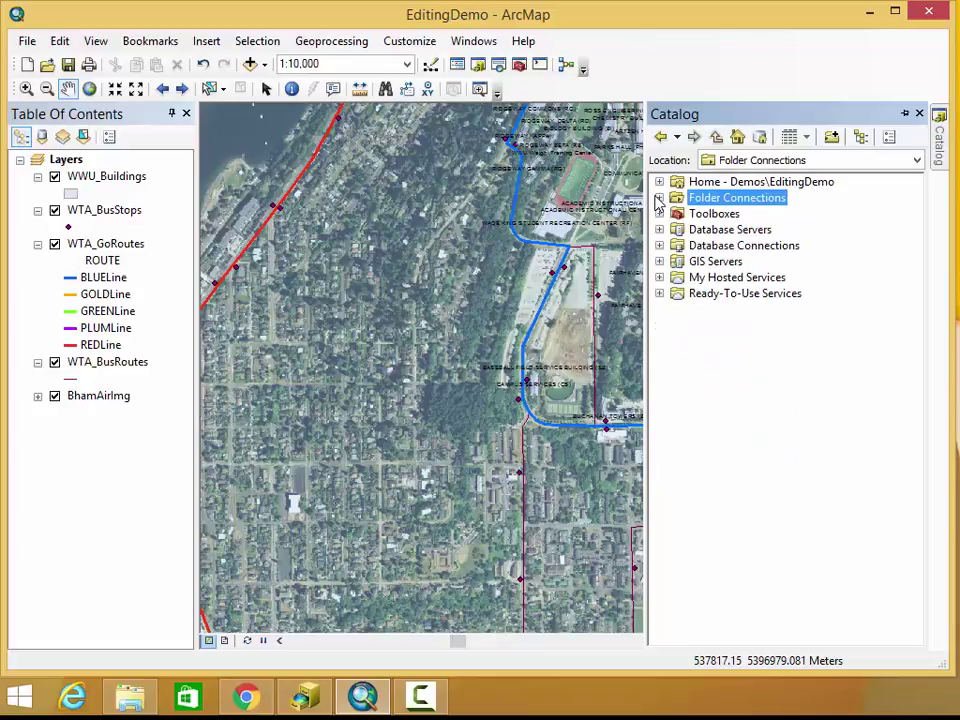